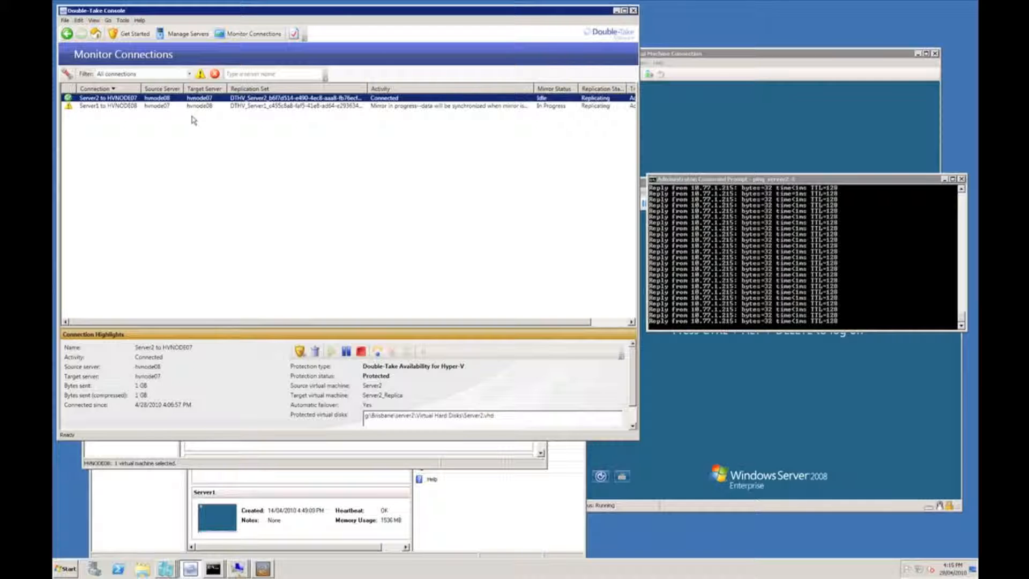
Step: Start a live failover of the Server2 to HVNODE07 connection and bring both Hyper-V Manager windows into view
{"action": "left_click", "coordinate": [378, 353]}
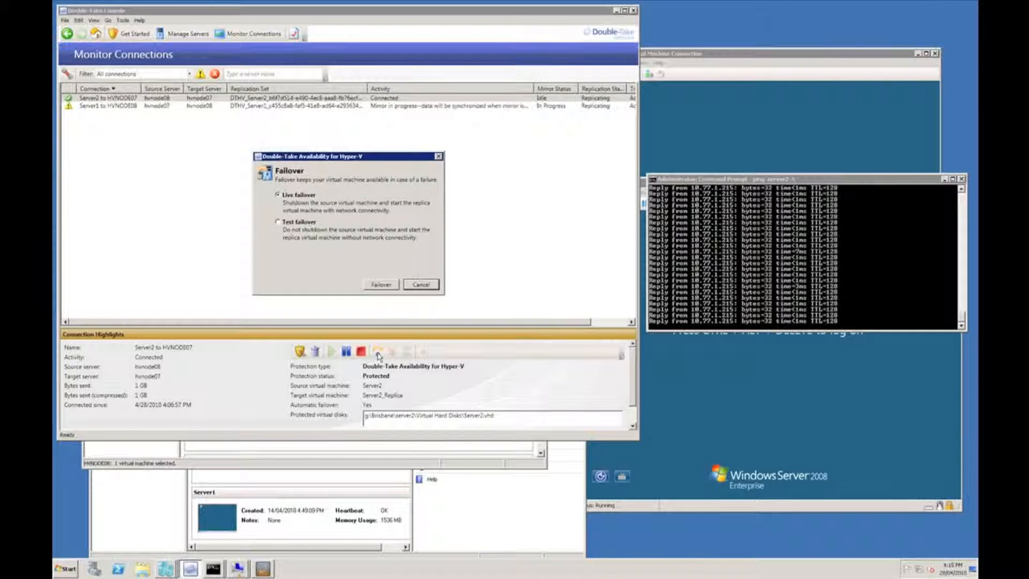
{"action": "left_click", "coordinate": [383, 287]}
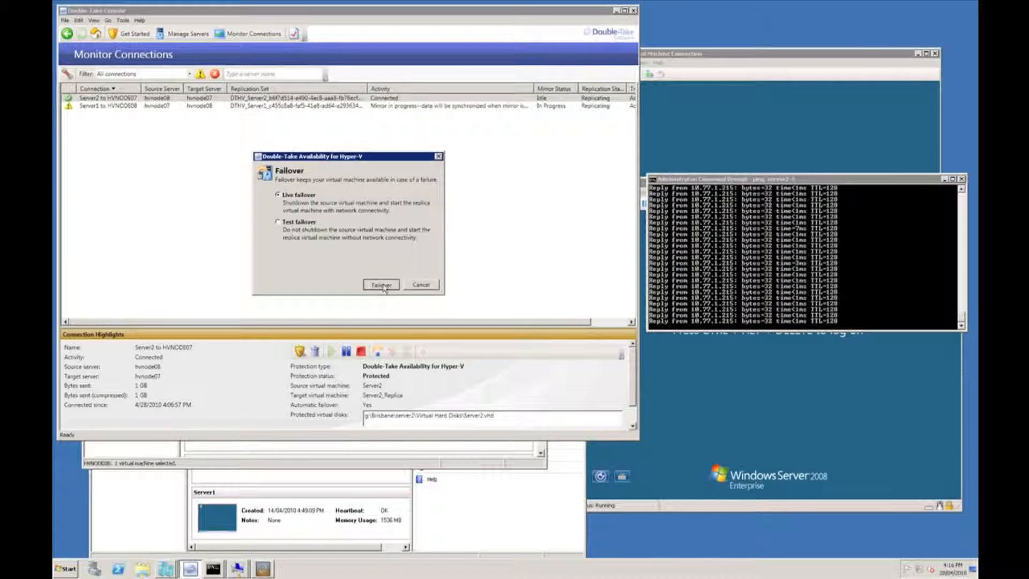
{"action": "left_click", "coordinate": [469, 507]}
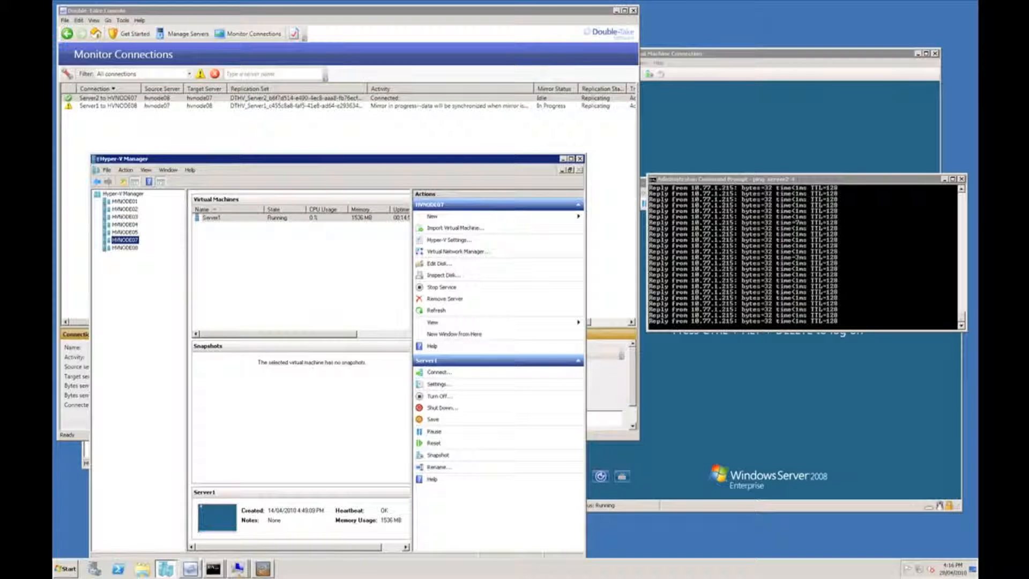
{"action": "left_click", "coordinate": [170, 569]}
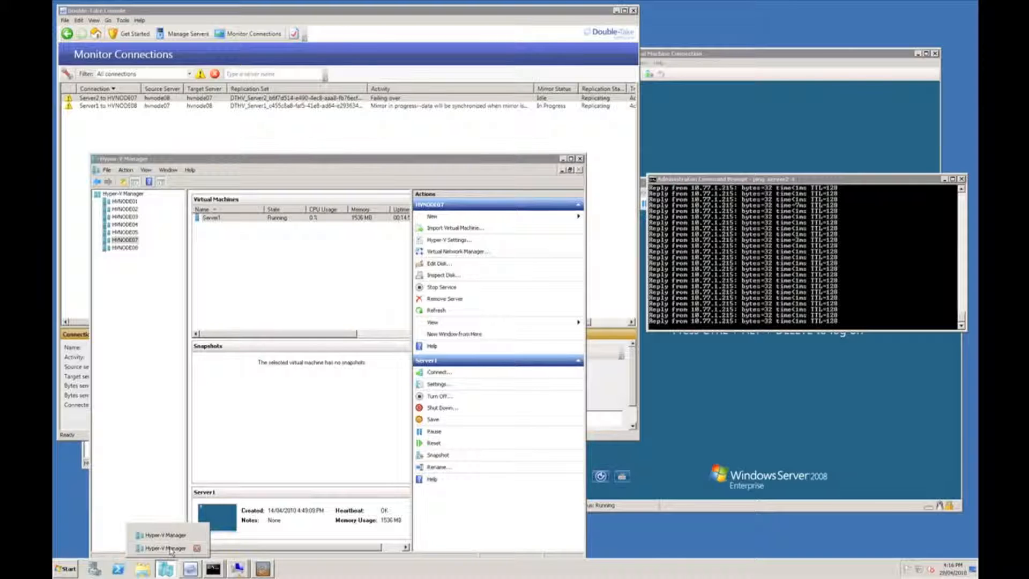
{"action": "left_click", "coordinate": [171, 548]}
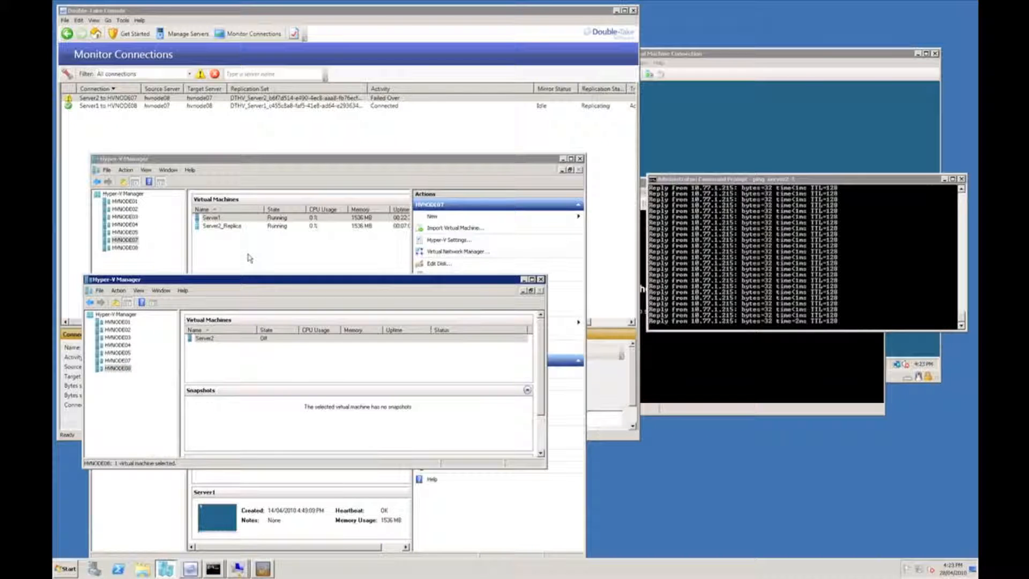
Step: Connect to the Server2_Replica virtual machine on HVNODE07 and log on with the administrator account password
{"action": "left_click", "coordinate": [249, 258]}
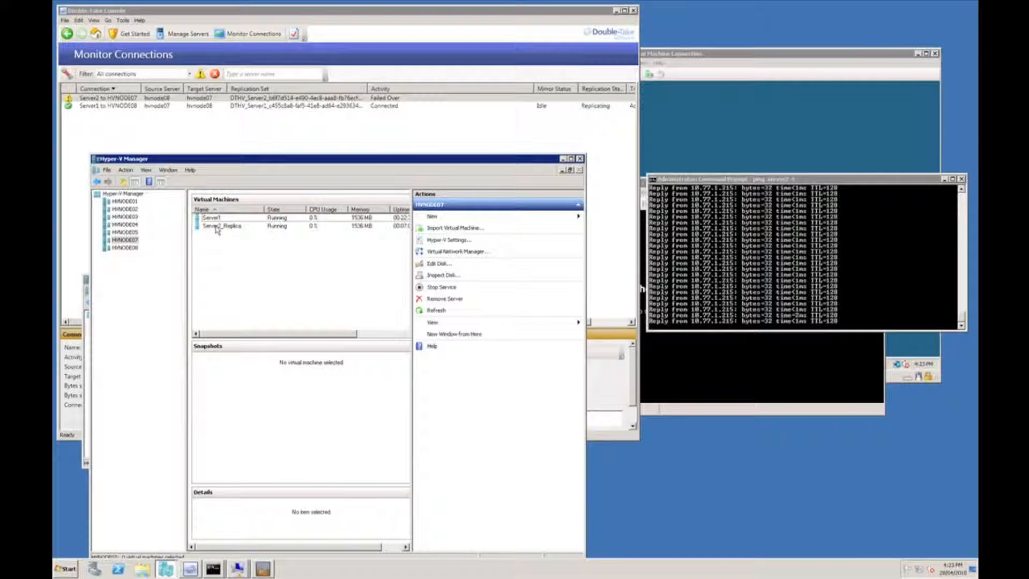
{"action": "right_click", "coordinate": [217, 227]}
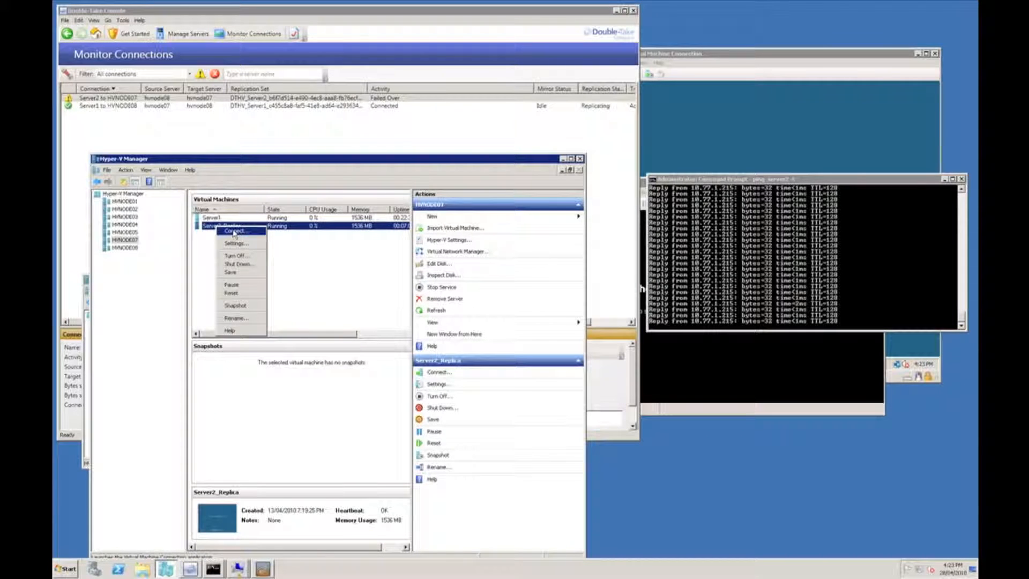
{"action": "left_click", "coordinate": [234, 233]}
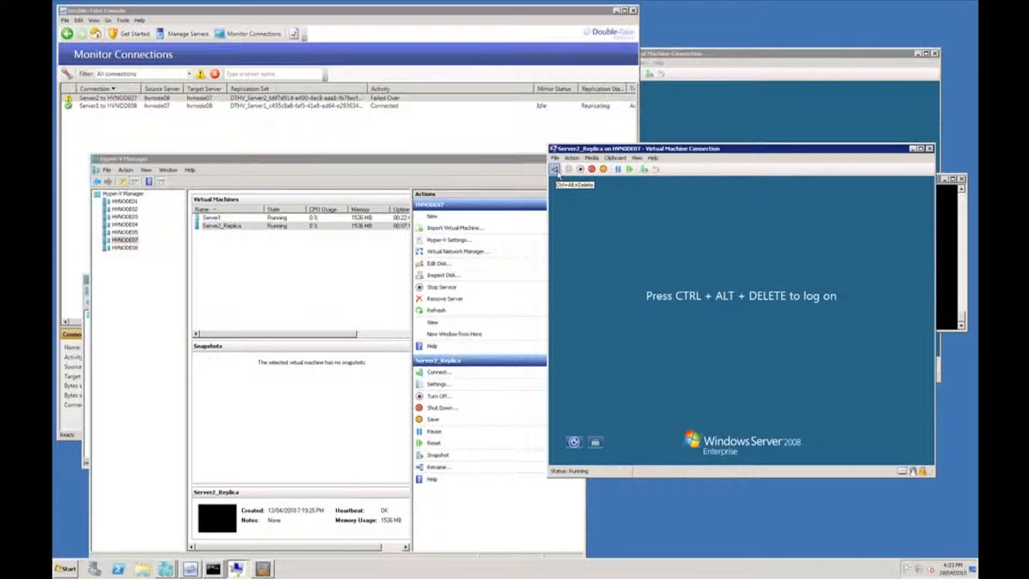
{"action": "left_click", "coordinate": [558, 173]}
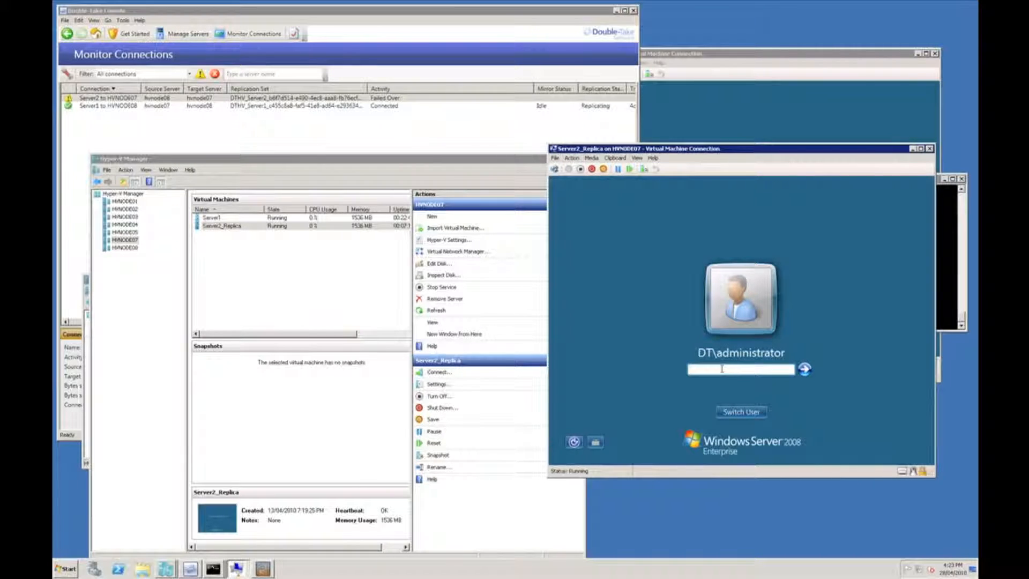
{"action": "type", "text": "••••••••"}
{"action": "key", "text": "Return"}
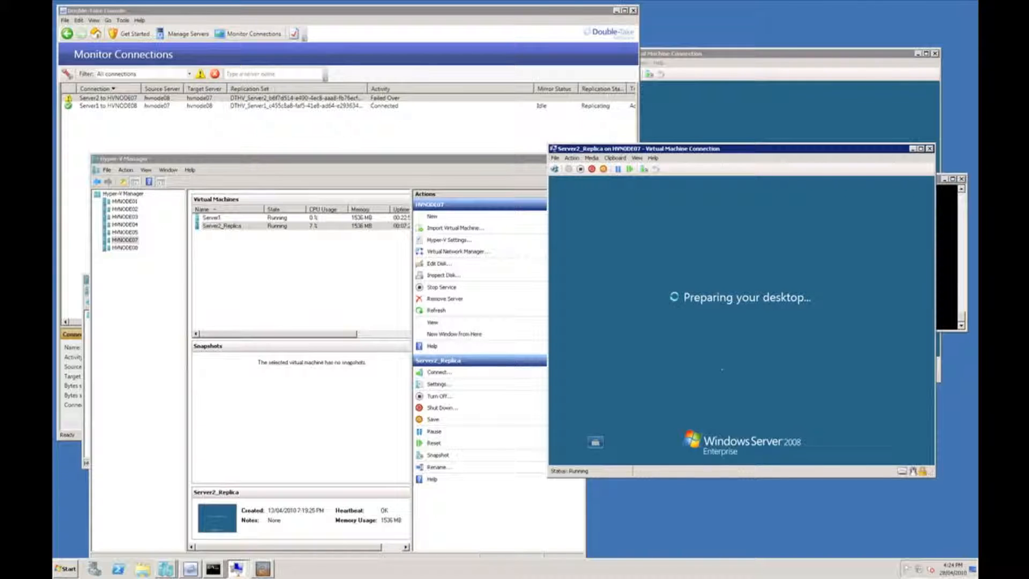
Step: Reverse protection on the failed-over Server2 connection, checking HVNODE08's virtual machines in Hyper-V Manager before approving Server2's removal and overwrite
{"action": "left_click", "coordinate": [288, 146]}
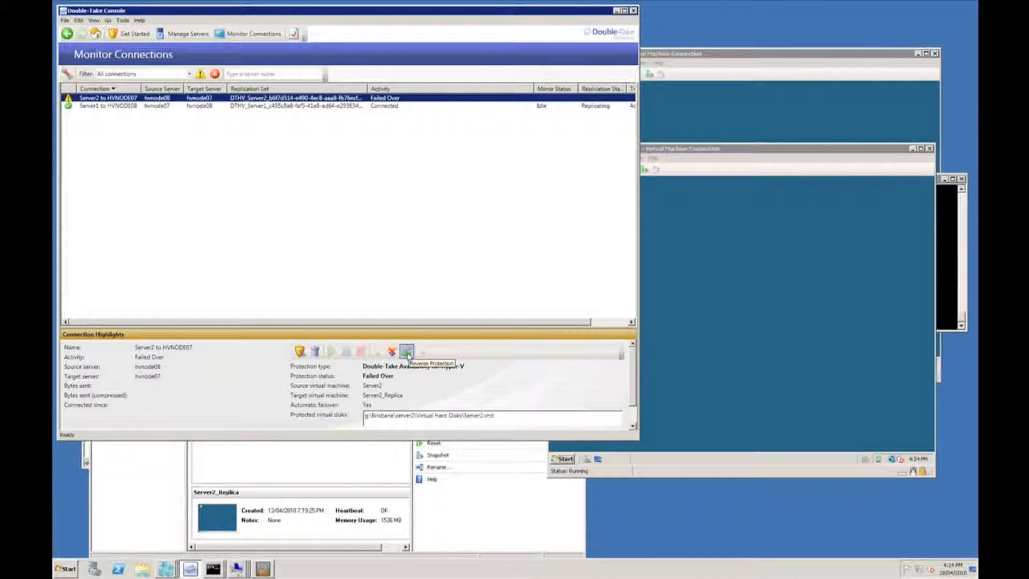
{"action": "left_click", "coordinate": [407, 353]}
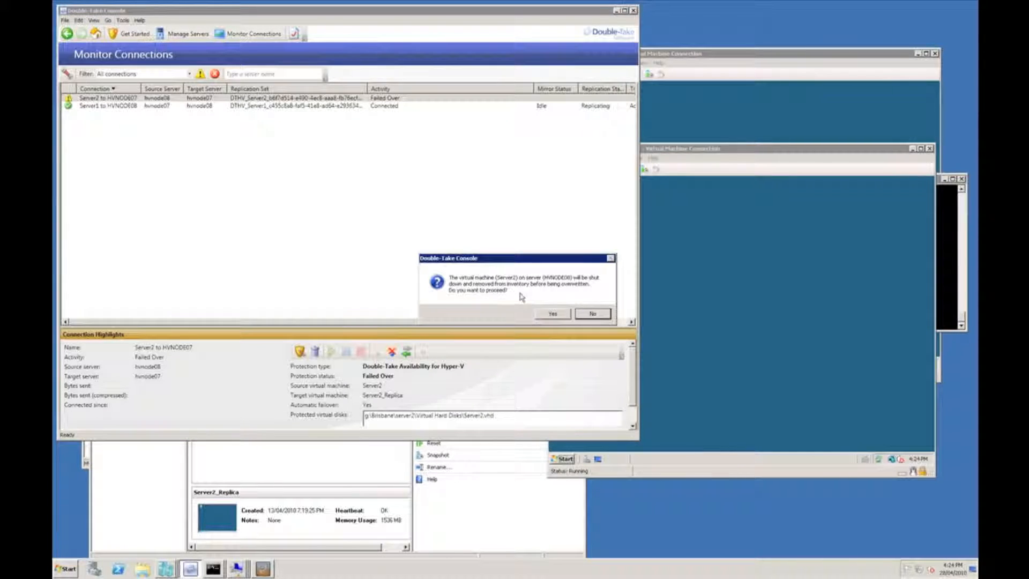
{"action": "left_click", "coordinate": [338, 471]}
{"action": "left_click", "coordinate": [124, 247]}
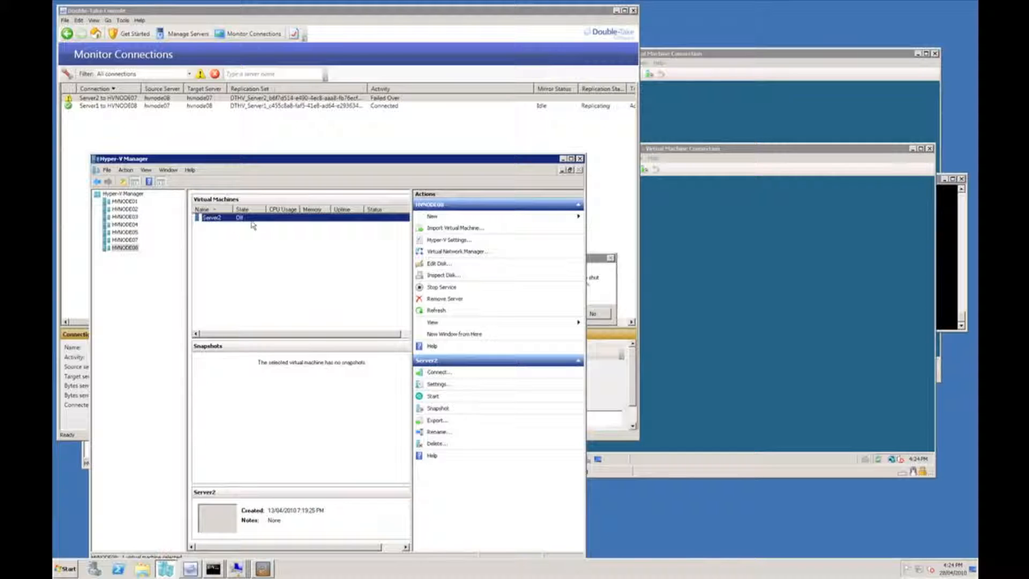
{"action": "left_click", "coordinate": [606, 282]}
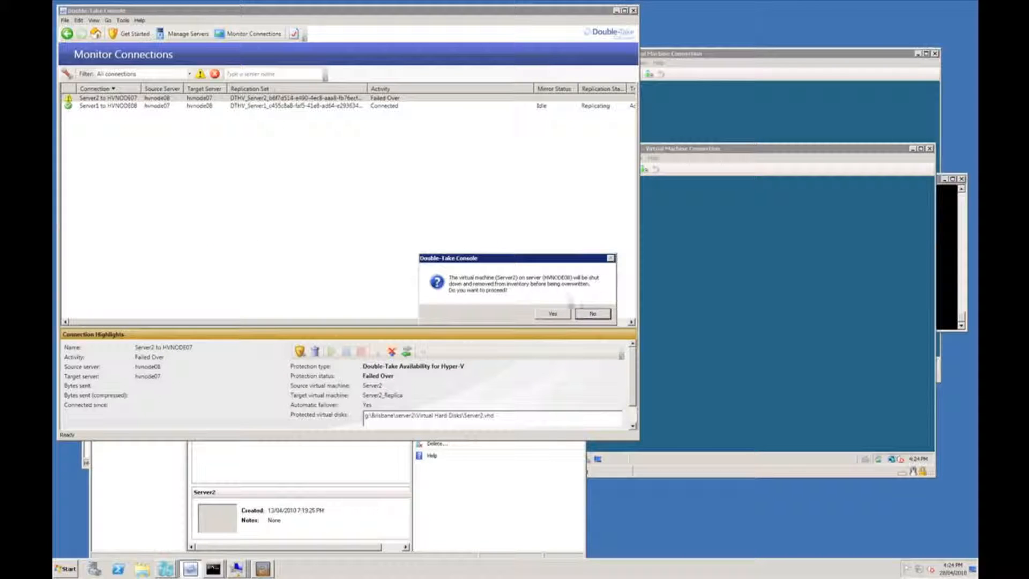
{"action": "left_click", "coordinate": [553, 315]}
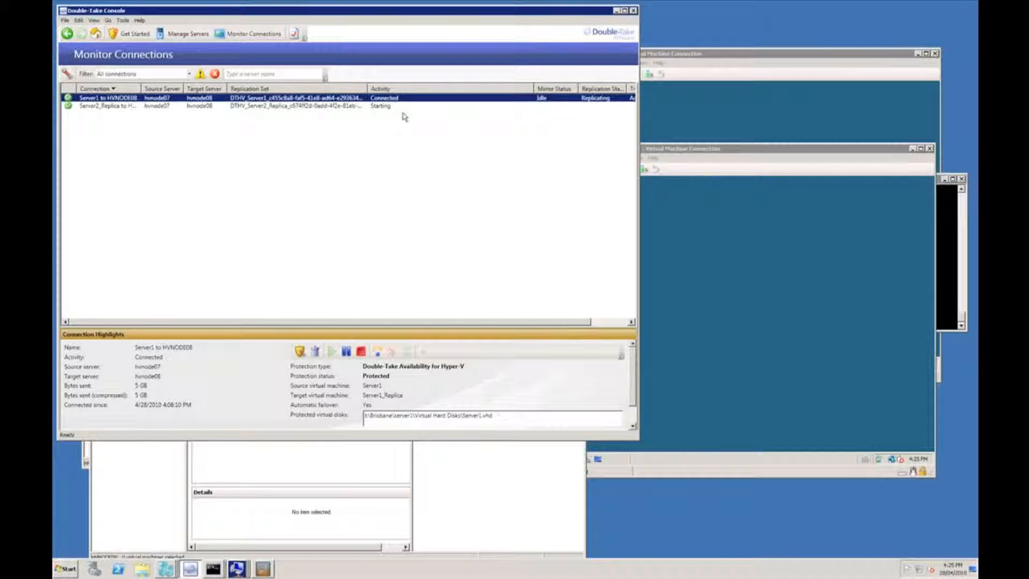
Step: Start a live failover of the Server2_Replica connection back to HVNODE08
{"action": "left_click", "coordinate": [403, 106]}
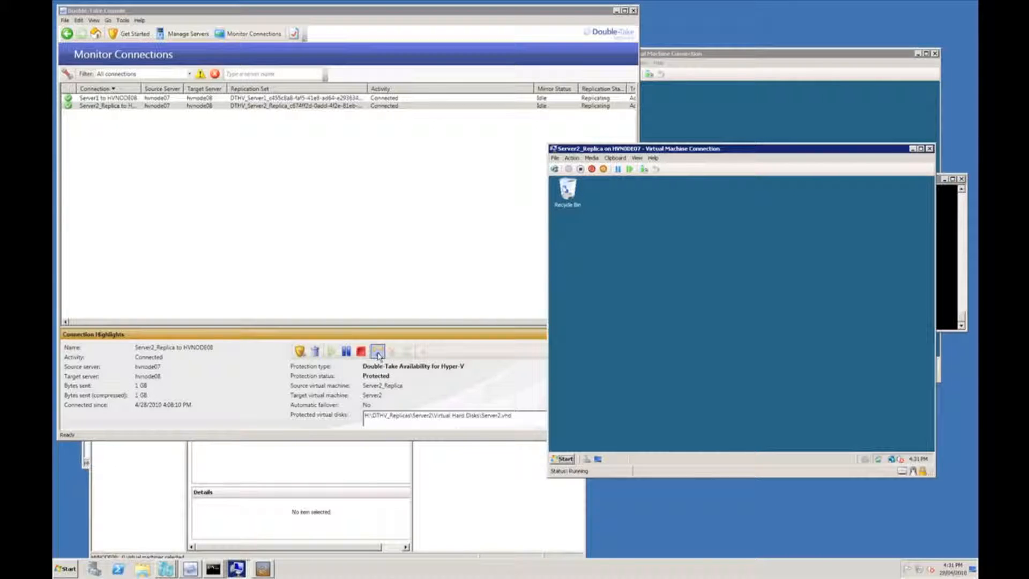
{"action": "left_click", "coordinate": [378, 352]}
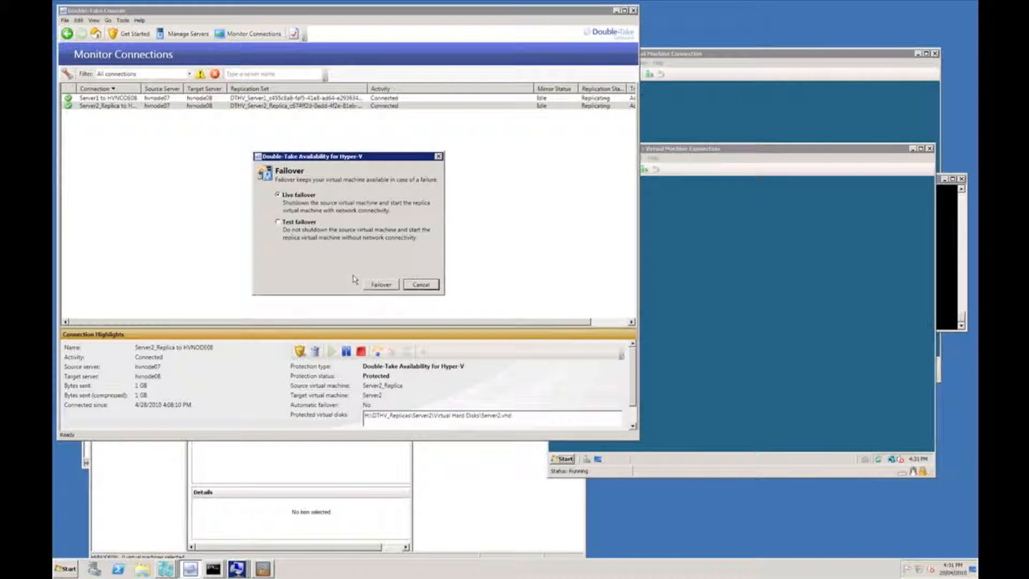
{"action": "left_click", "coordinate": [380, 285]}
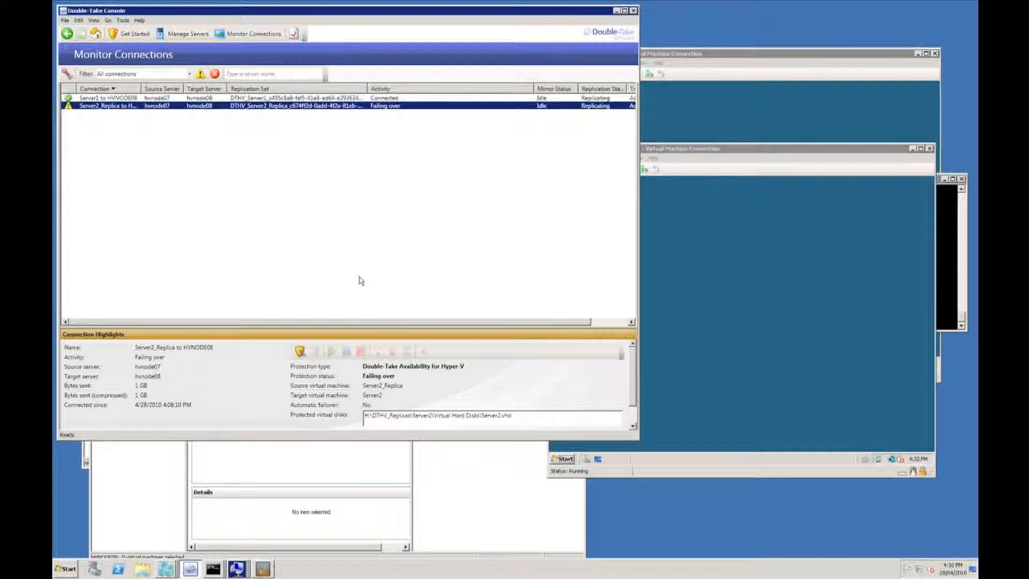
Step: Switch to Hyper-V Manager and connect to the Server2 virtual machine on HVNODE08
{"action": "left_click", "coordinate": [367, 467]}
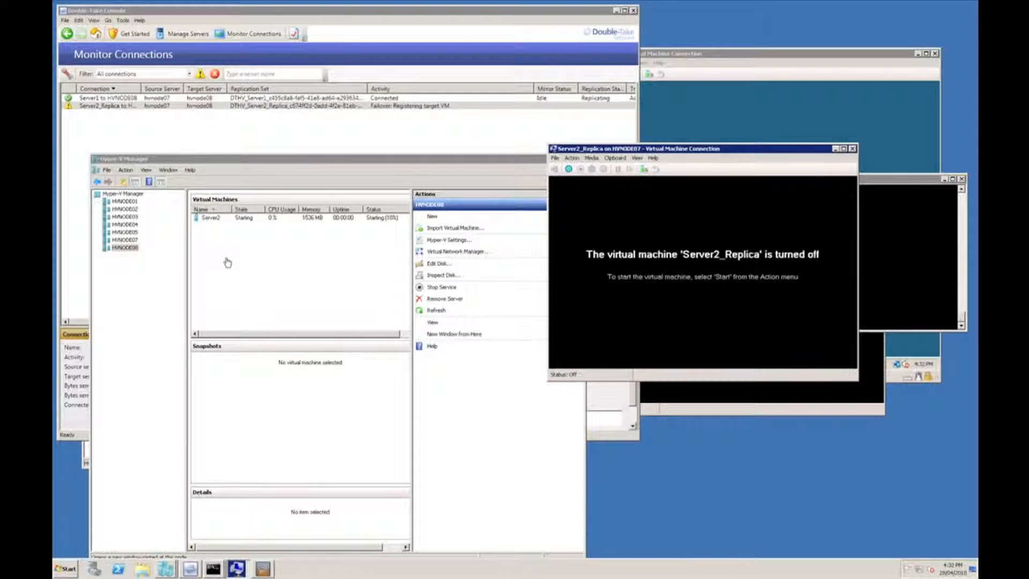
{"action": "left_click", "coordinate": [218, 224]}
{"action": "left_click", "coordinate": [218, 223]}
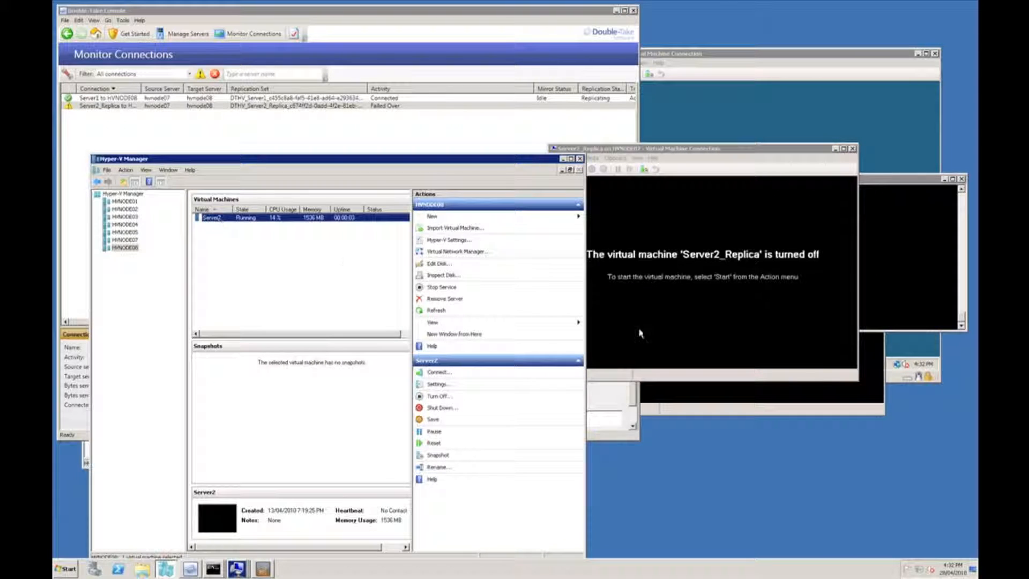
{"action": "right_click", "coordinate": [254, 220]}
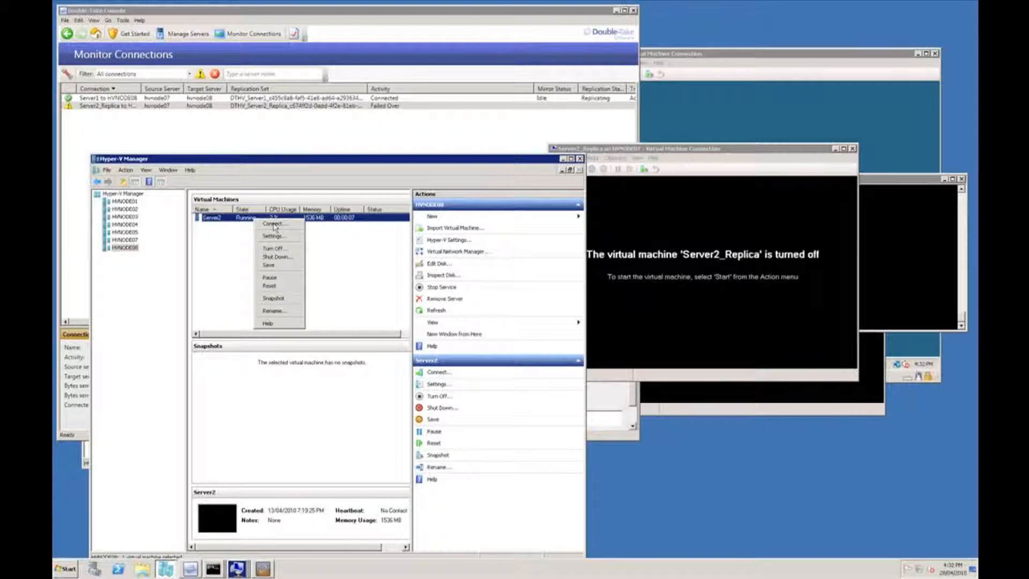
{"action": "left_click", "coordinate": [274, 225]}
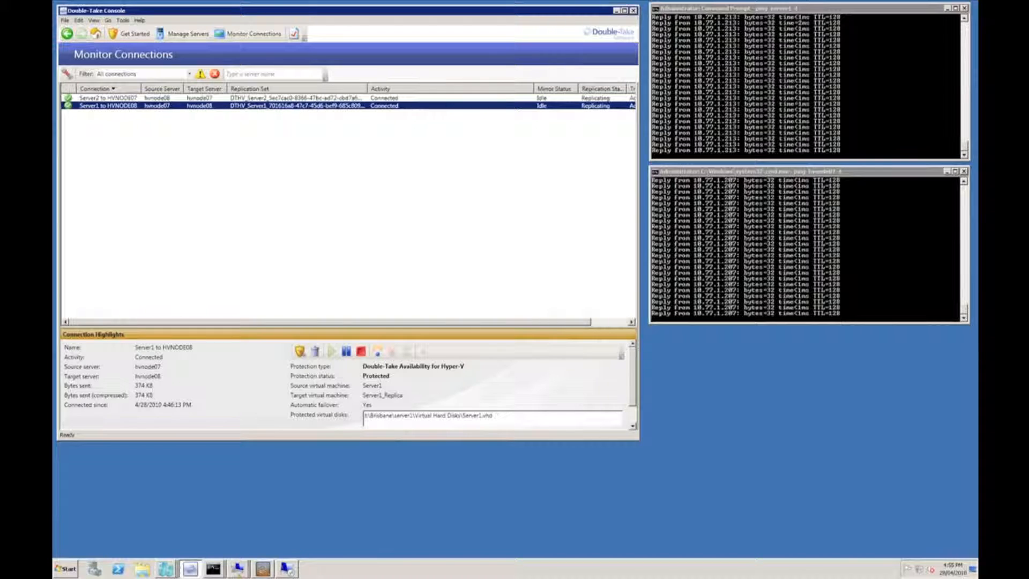
Step: Show HVNODE07's virtual machines in Hyper-V Manager and reposition the window below the connection list
{"action": "left_click", "coordinate": [166, 569]}
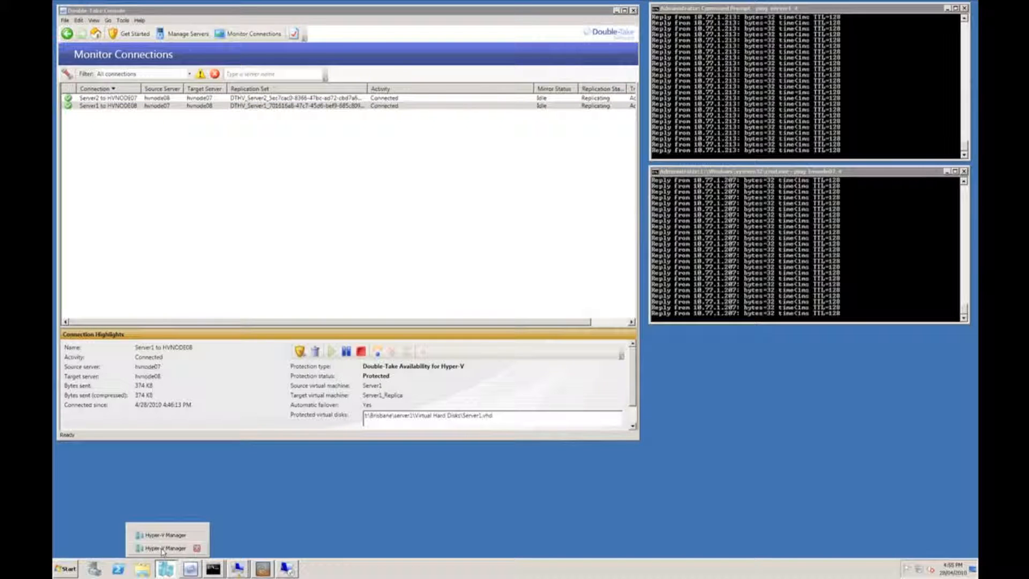
{"action": "left_click", "coordinate": [163, 548]}
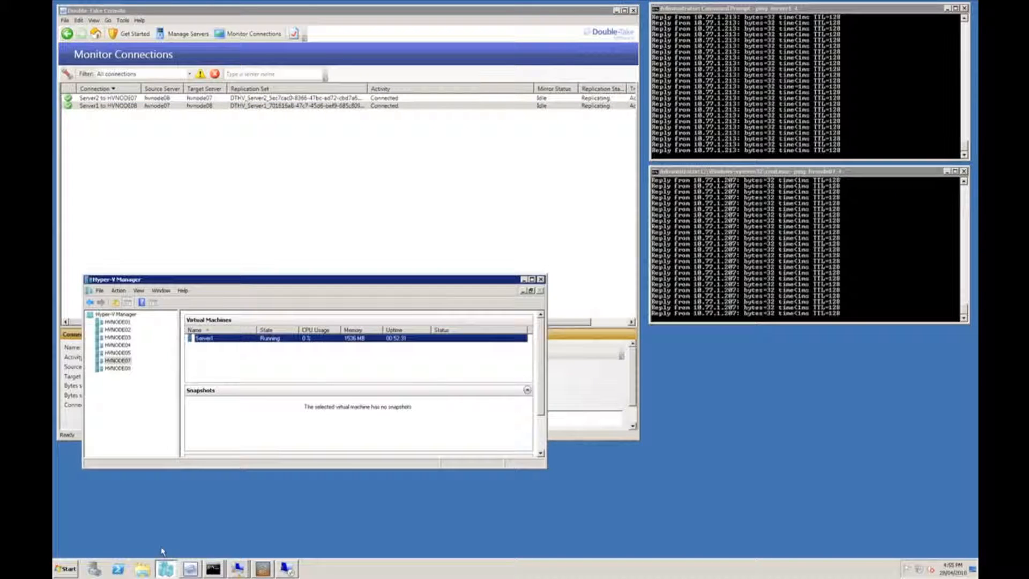
{"action": "left_click", "coordinate": [119, 361]}
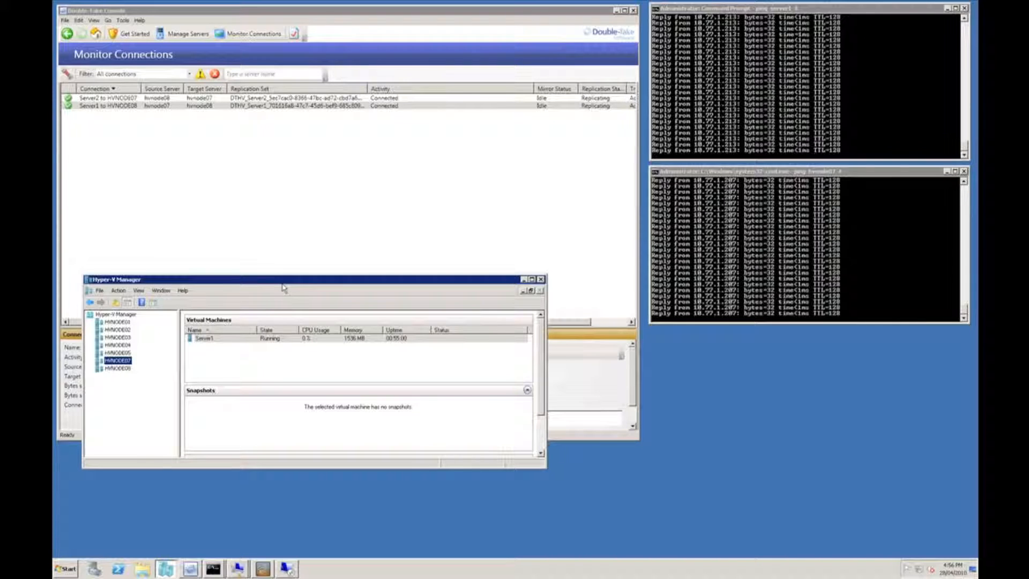
{"action": "left_click_drag", "start_coordinate": [280, 280], "coordinate": [277, 329]}
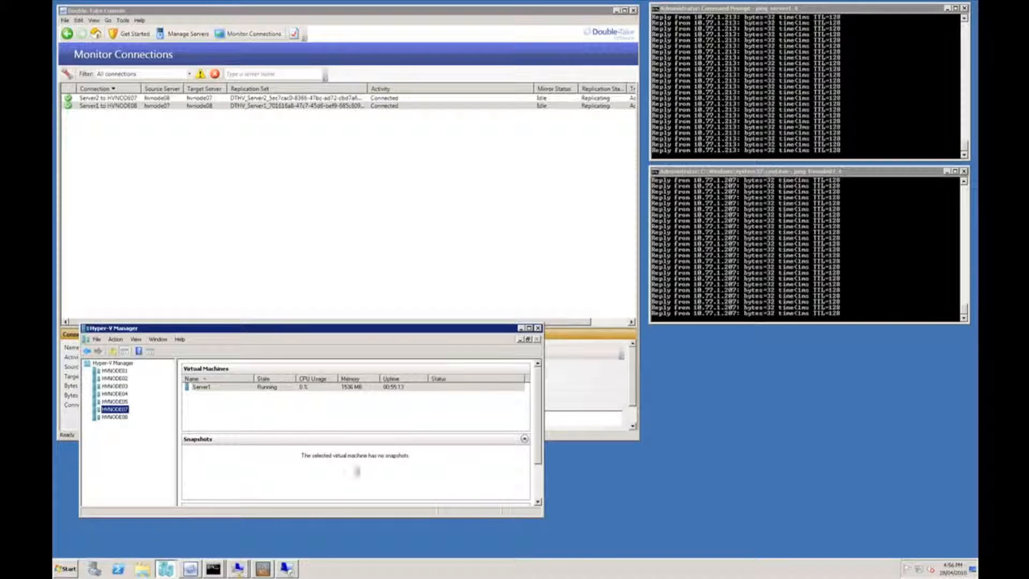
Step: Restart hvnode07 through its Remote Desktop session, giving the reason Hardware: Maintenance (Planned) and the comment "Dem"
{"action": "left_click", "coordinate": [287, 571]}
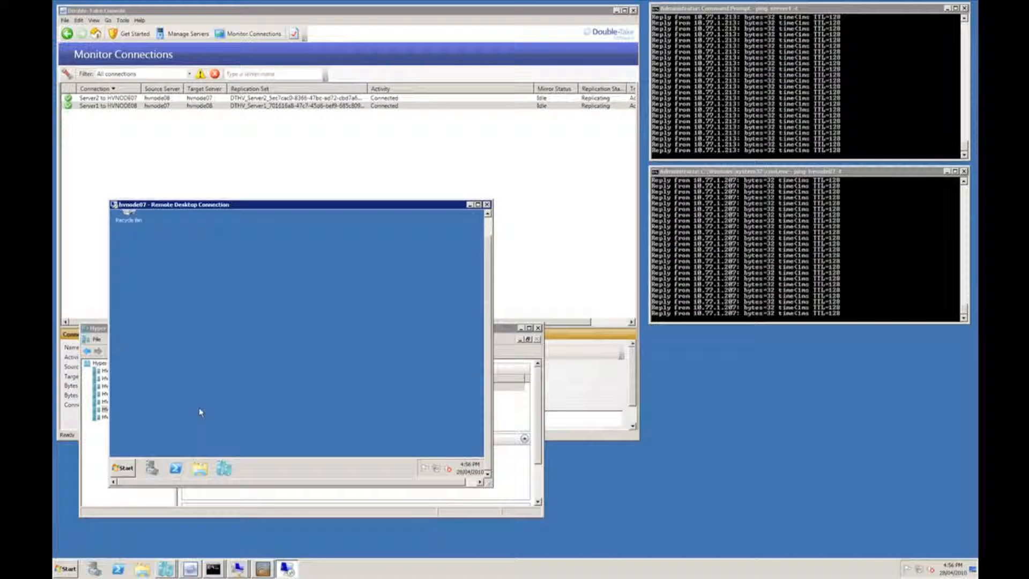
{"action": "left_click", "coordinate": [120, 471]}
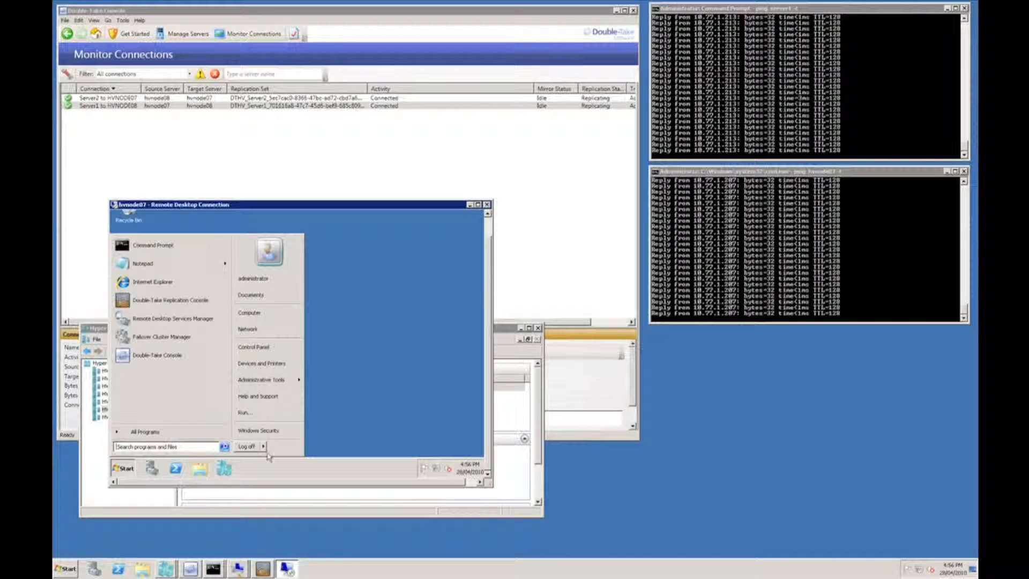
{"action": "mouse_move", "coordinate": [264, 446]}
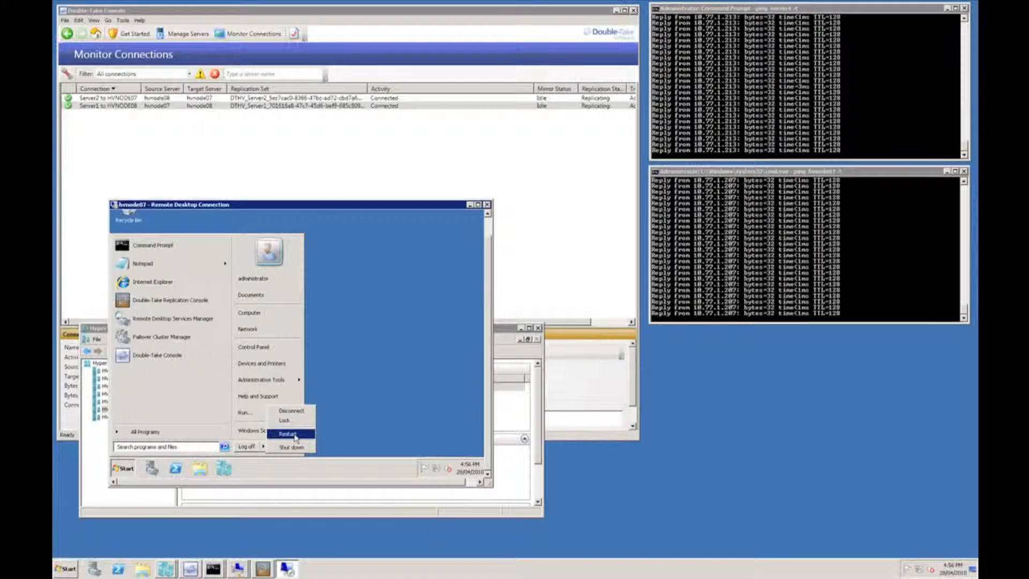
{"action": "left_click", "coordinate": [287, 433]}
{"action": "left_click", "coordinate": [267, 290]}
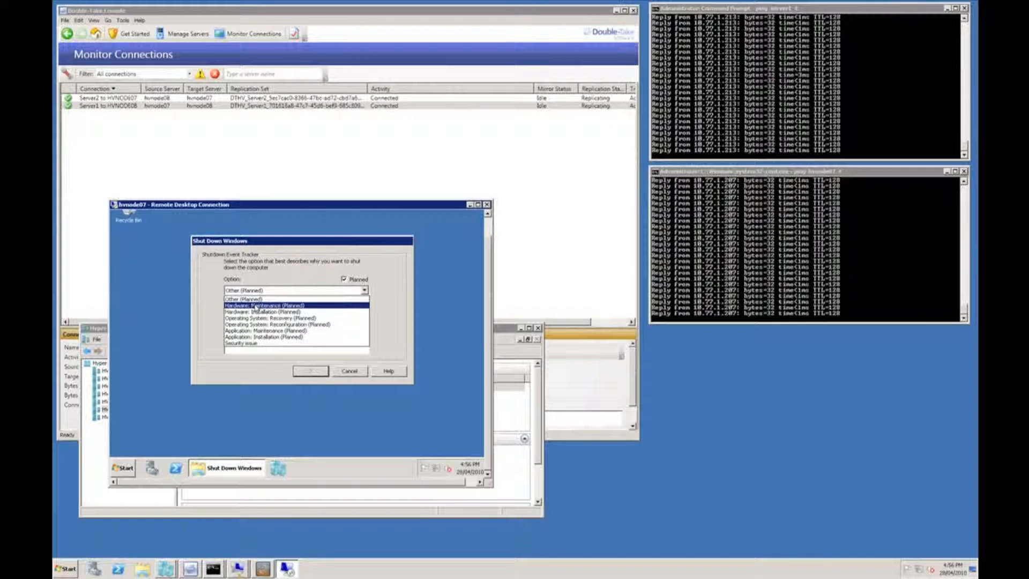
{"action": "left_click", "coordinate": [258, 305]}
{"action": "left_click", "coordinate": [260, 341]}
{"action": "type", "text": "Dem"}
{"action": "left_click", "coordinate": [309, 371]}
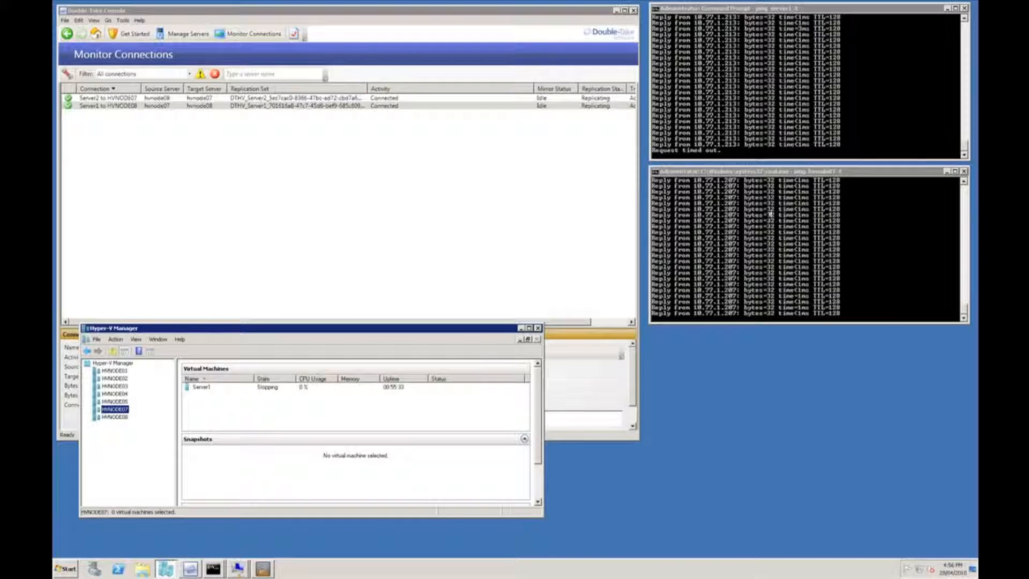
Step: Move Hyper-V Manager aside and minimize it, and check the hvnode07 ping window and the Server2 to HVNODE07 connection in Double-Take Console
{"action": "left_click", "coordinate": [749, 251]}
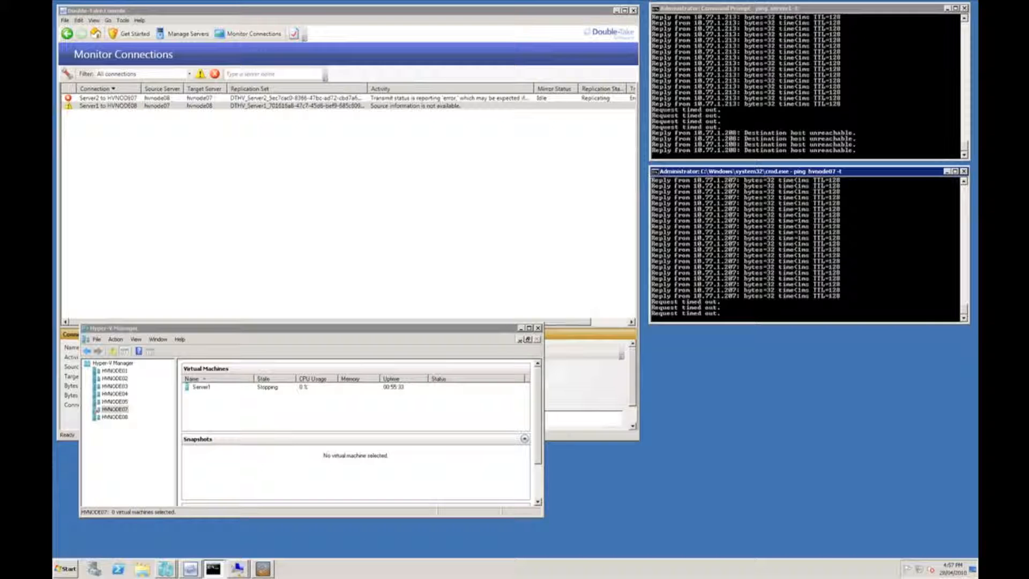
{"action": "left_click_drag", "start_coordinate": [496, 328], "coordinate": [555, 362]}
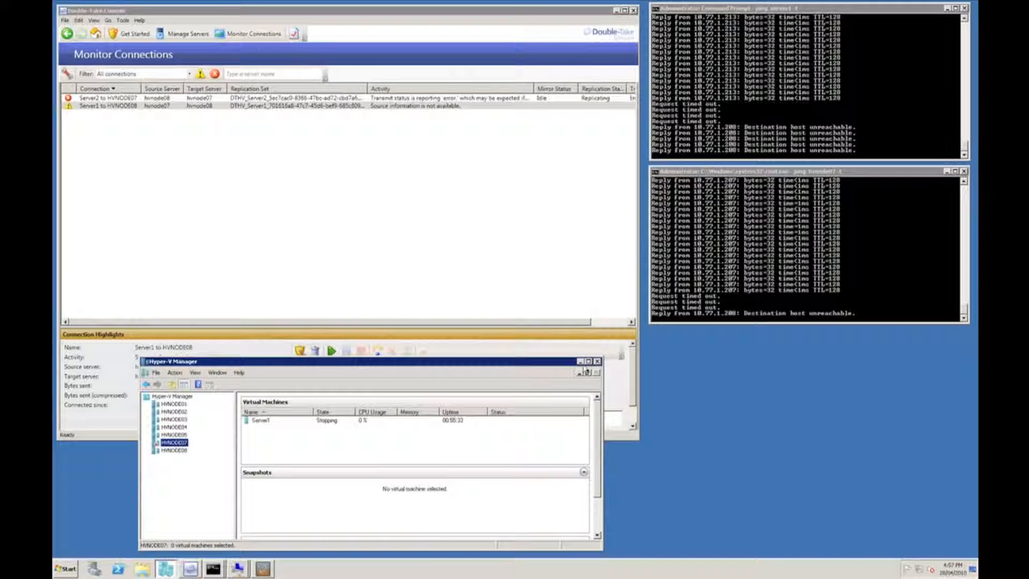
{"action": "left_click", "coordinate": [580, 362]}
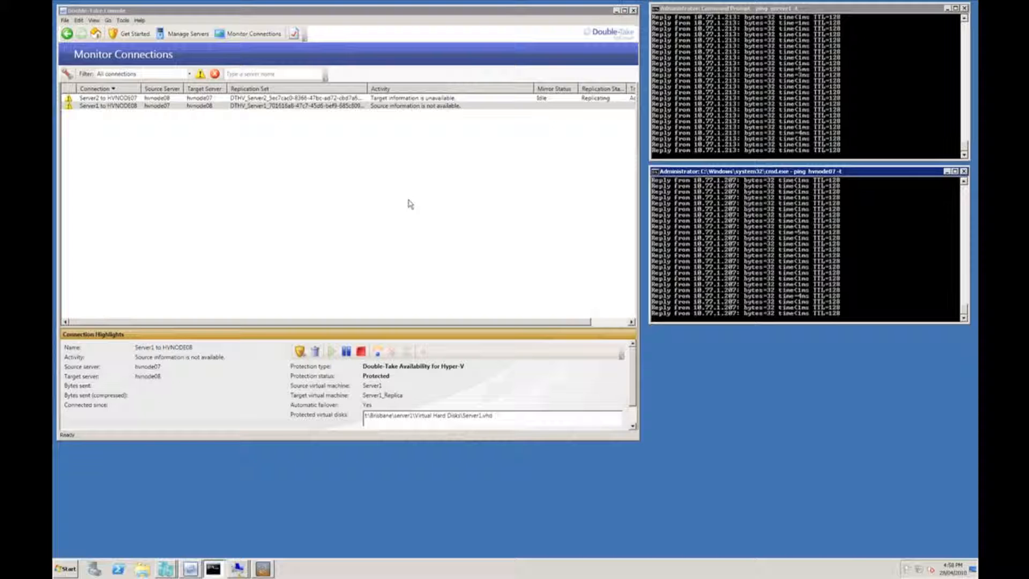
{"action": "left_click", "coordinate": [182, 34]}
{"action": "left_click", "coordinate": [248, 99]}
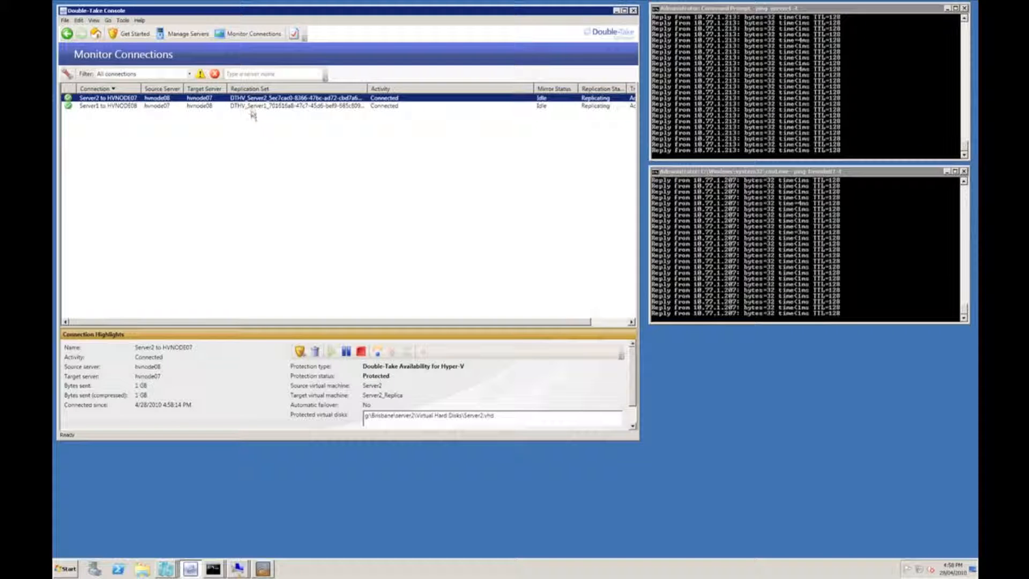